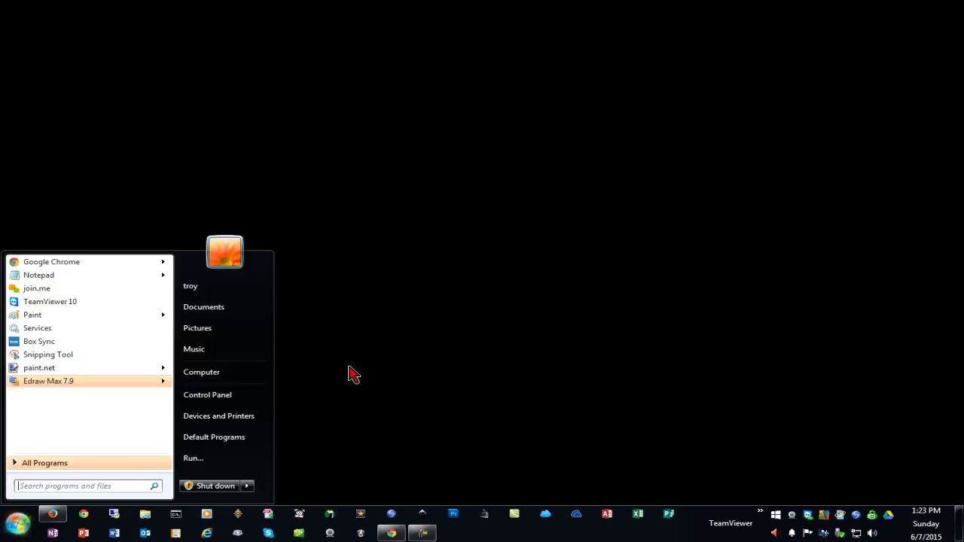
- Open Device Manager by way of the System page in Control Panel
left_click(235, 401)
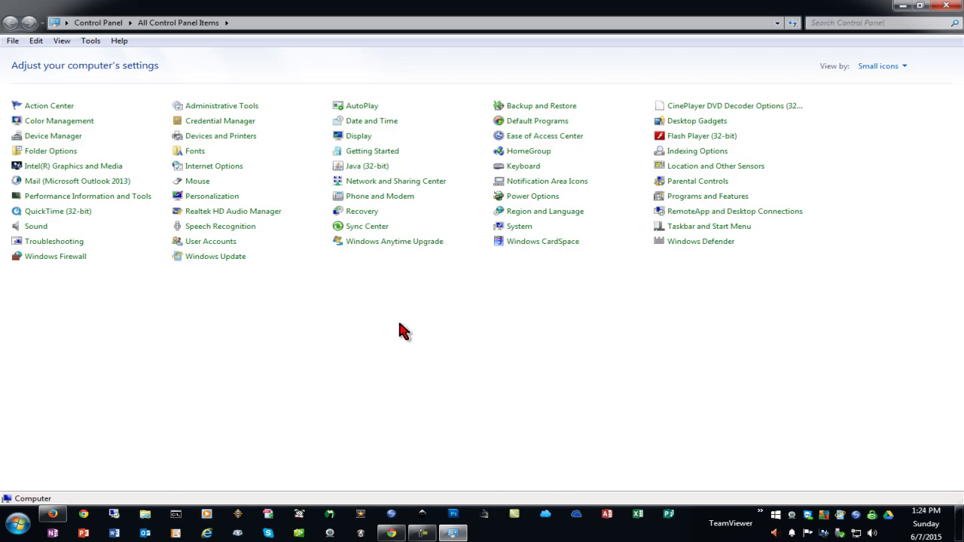
right_click(11, 511)
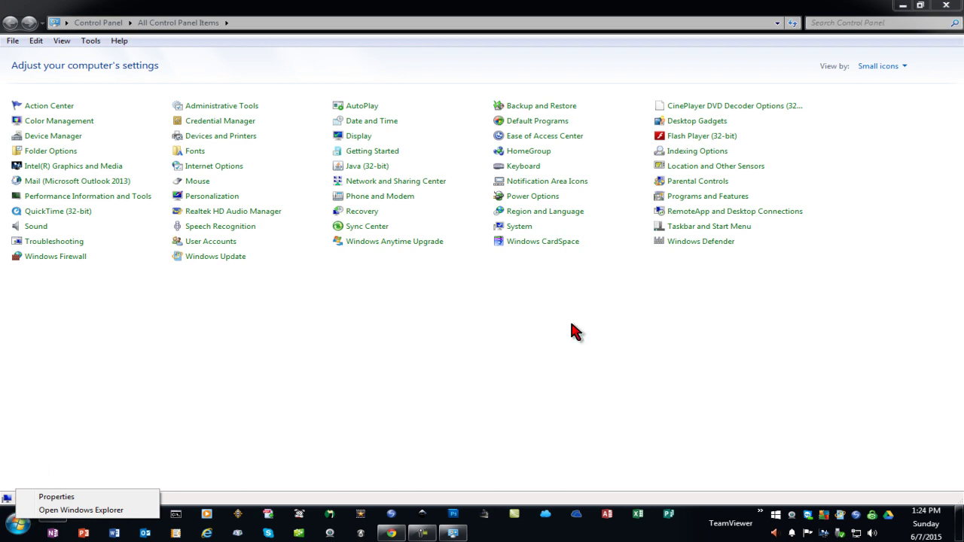
left_click(648, 312)
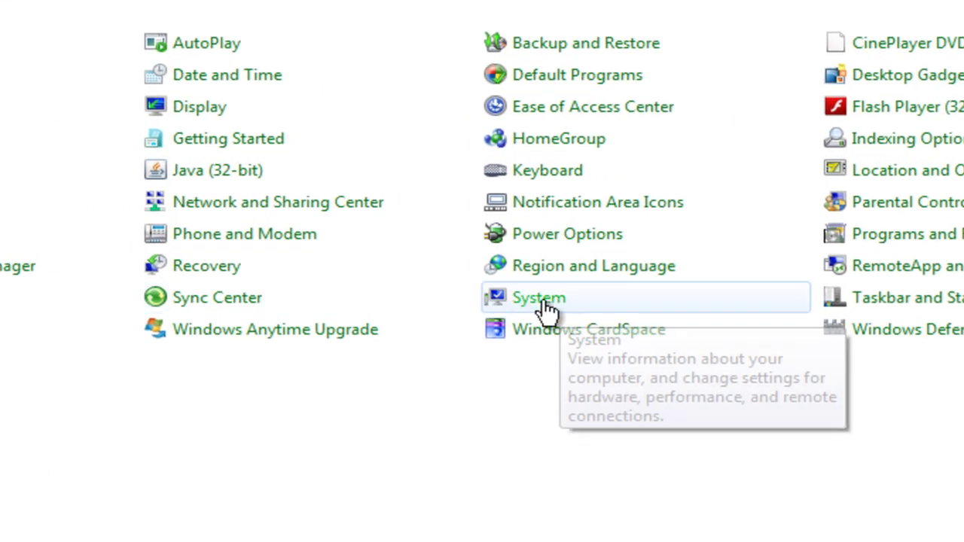
left_click(529, 305)
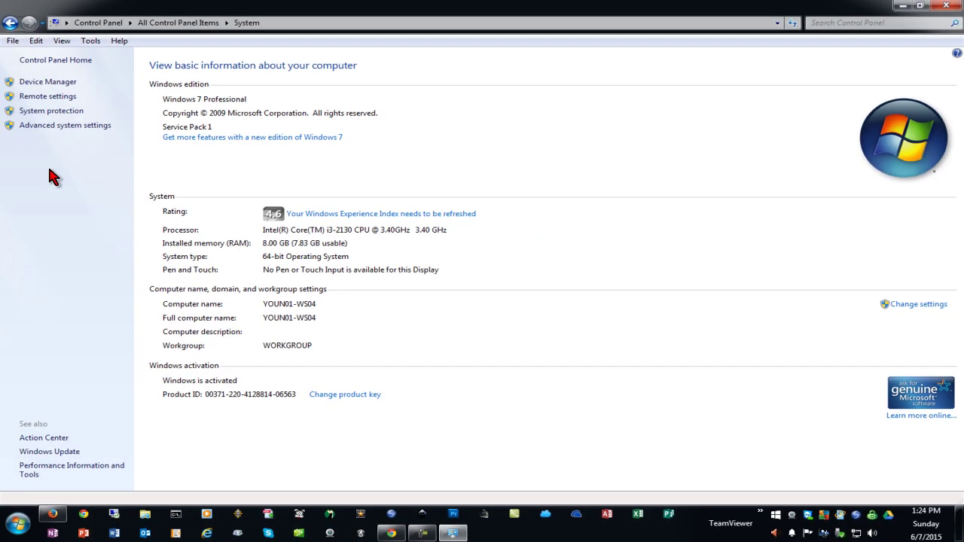
left_click(90, 175)
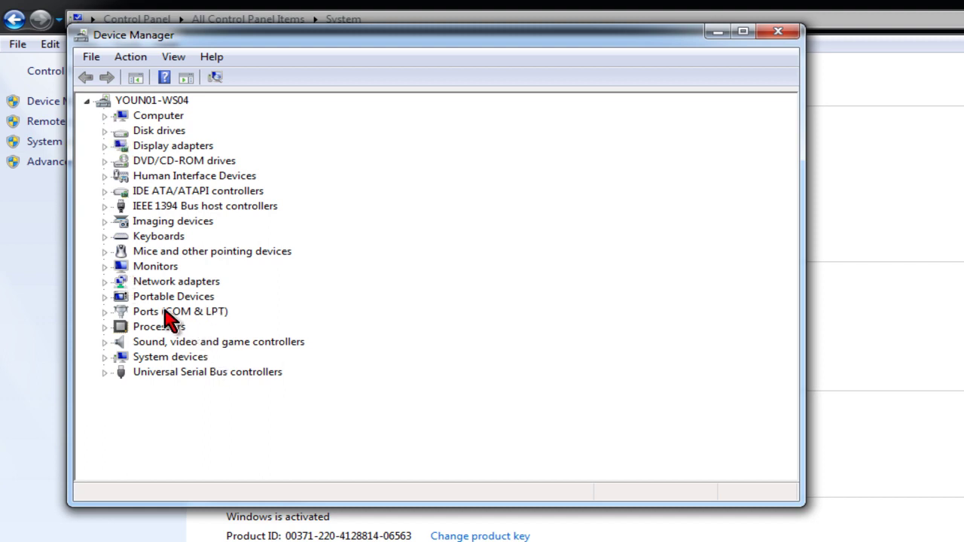
- Expand Ports (COM & LPT) and run an automatic search for updated driver software for Cricut Explore (COM3)
left_click(106, 314)
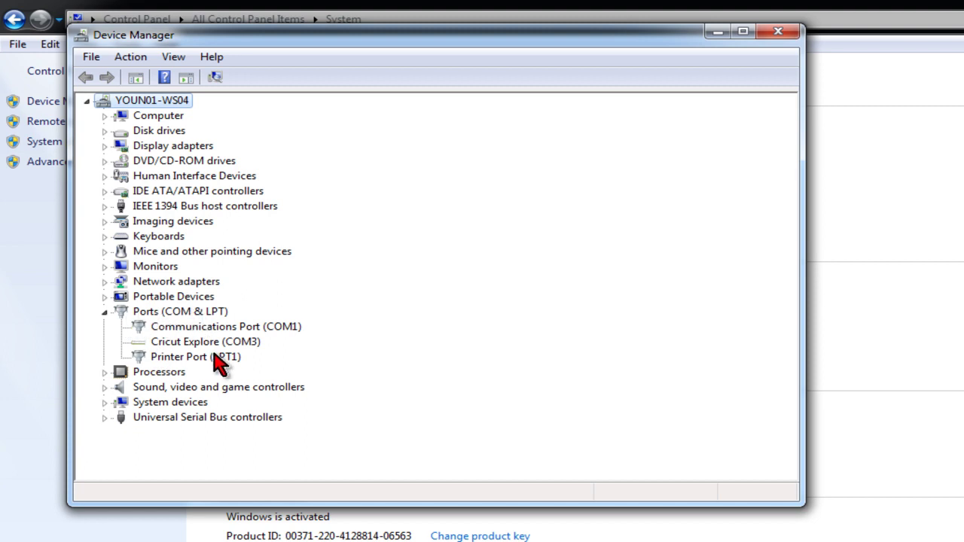
left_click(175, 345)
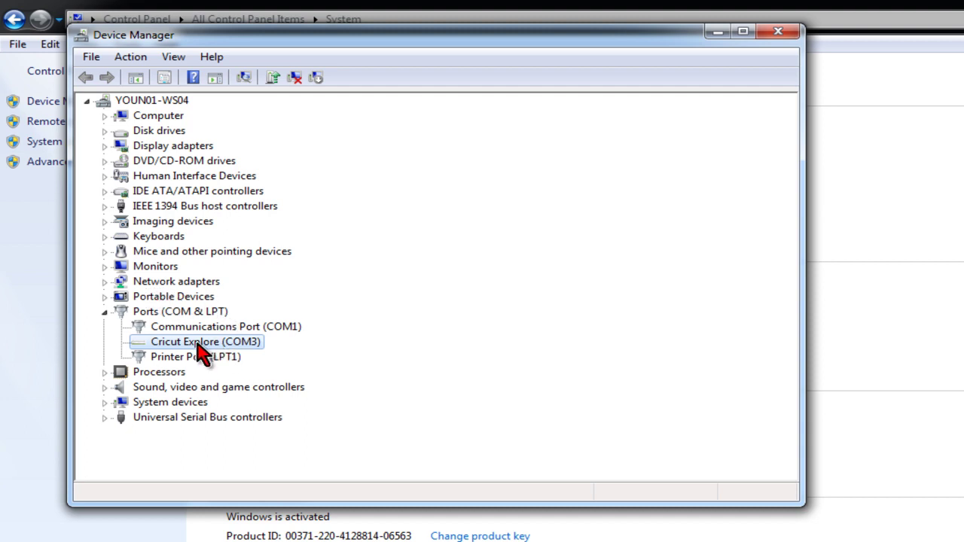
right_click(202, 352)
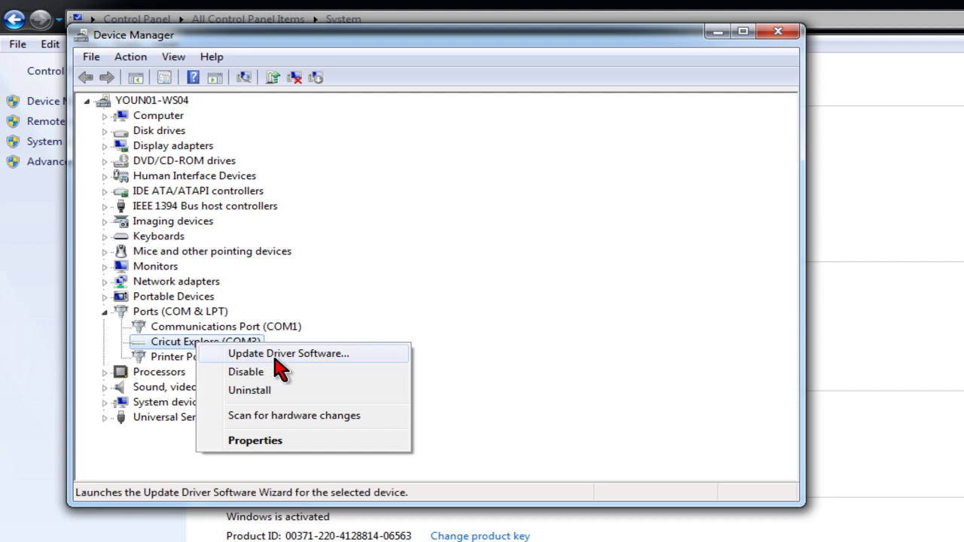
left_click(337, 356)
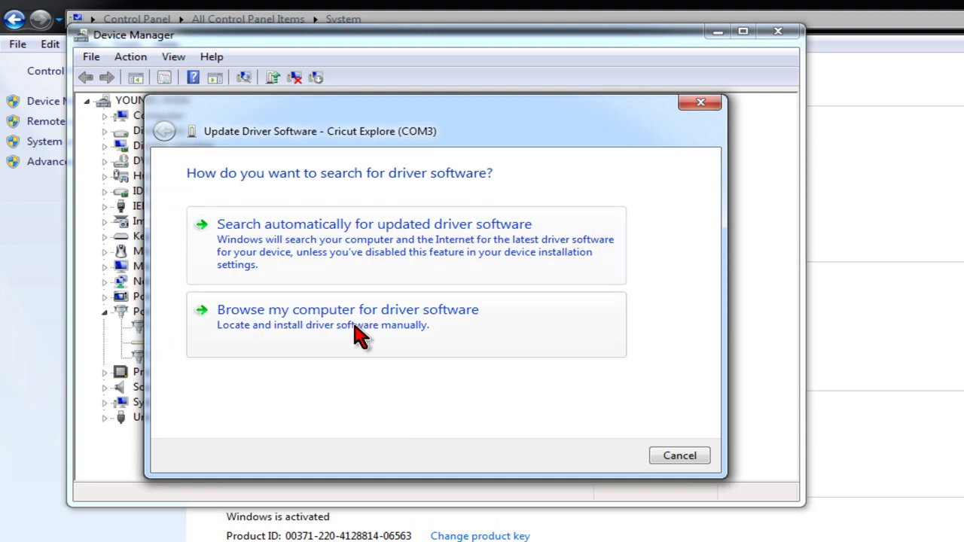
left_click(359, 241)
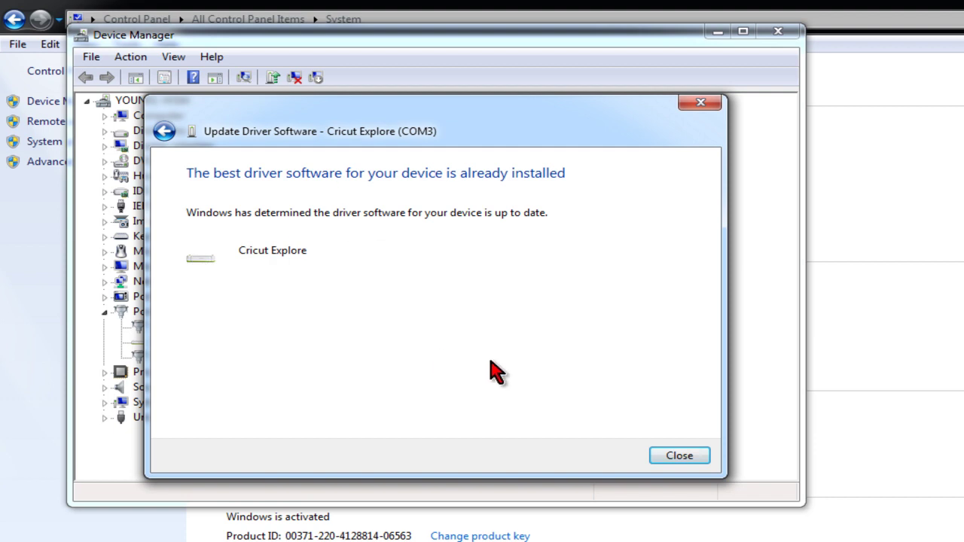
left_click(660, 455)
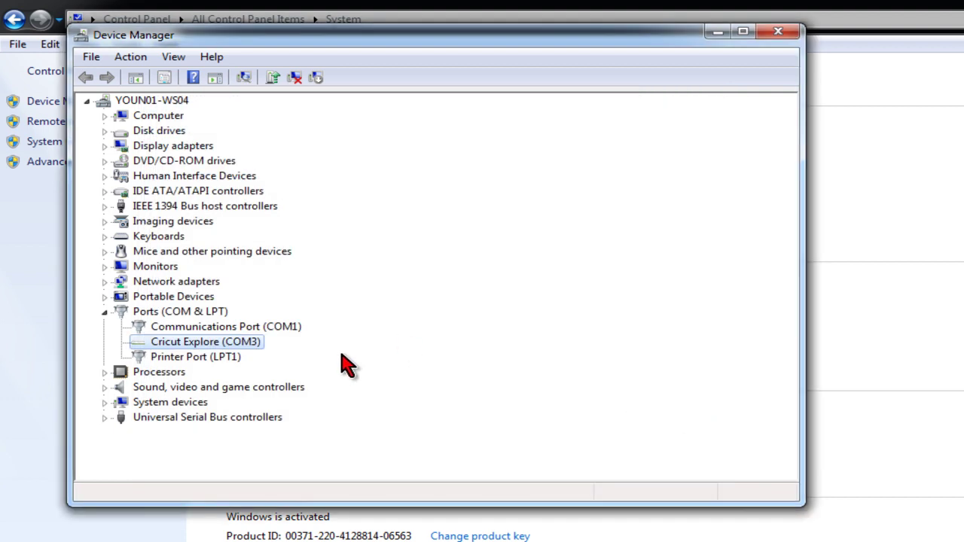
- Start a manual driver update for Cricut Explore (COM3) and open the folder chooser for the driver location
right_click(250, 341)
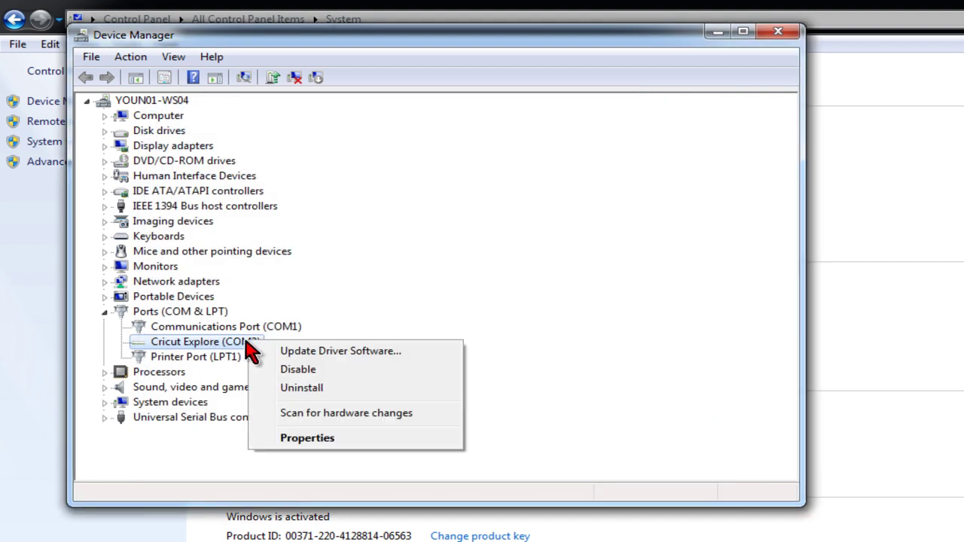
left_click(367, 355)
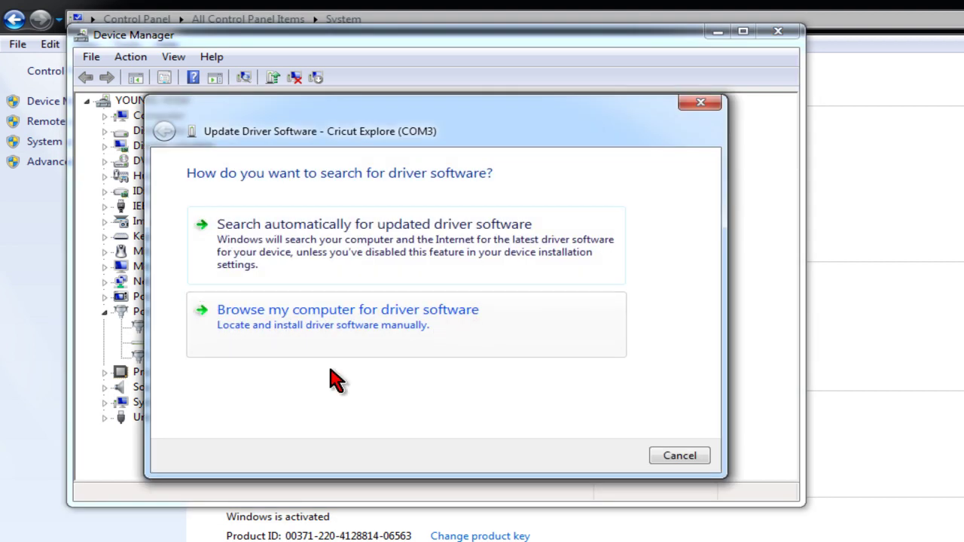
left_click(329, 334)
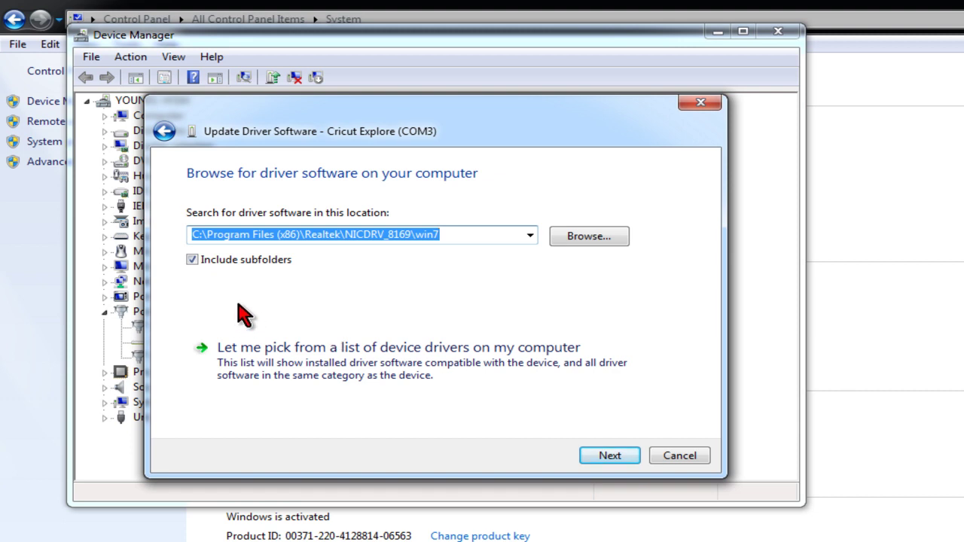
left_click(597, 236)
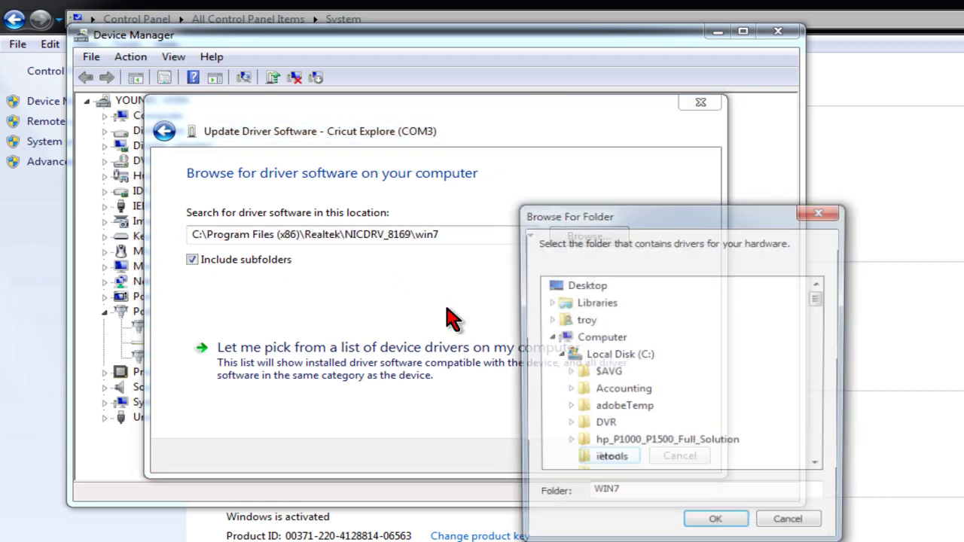
- Expand the CricutDesignSpace folder inside Program Files (x86) on Local Disk (C:)
left_click(621, 358)
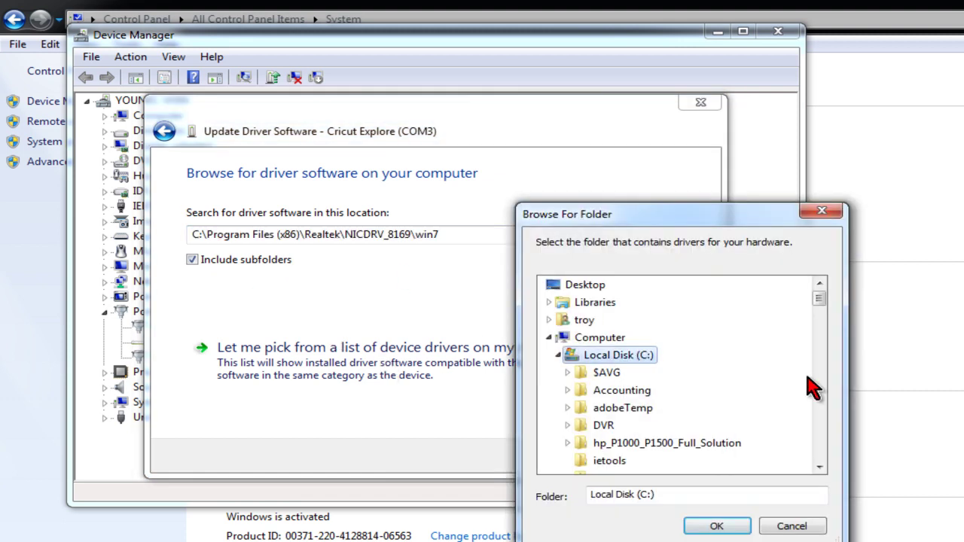
scroll(819, 462, "down", 3)
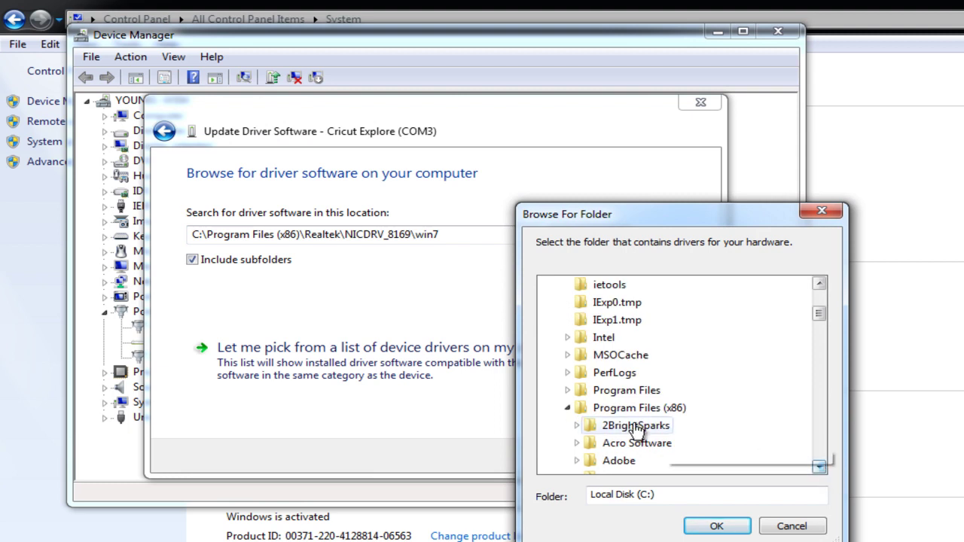
left_click(569, 409)
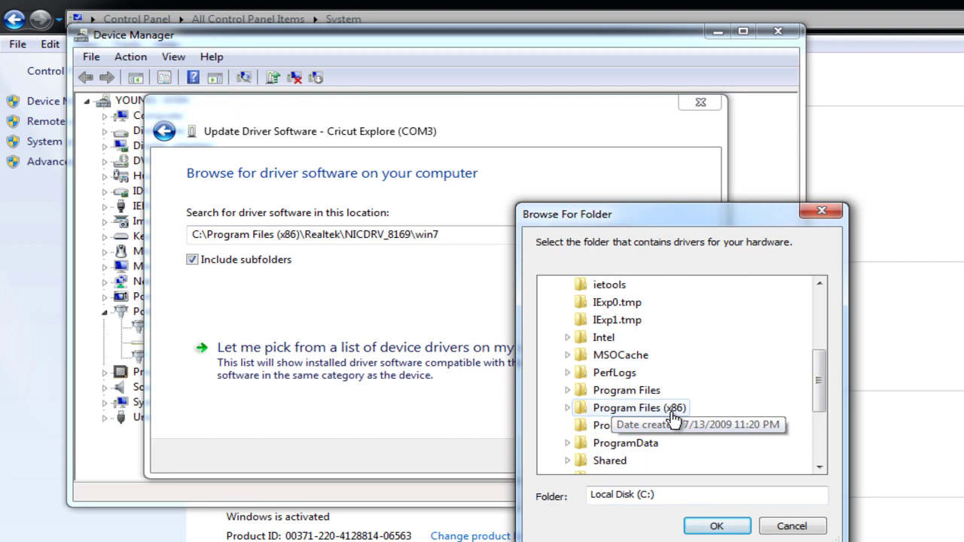
double_click(619, 411)
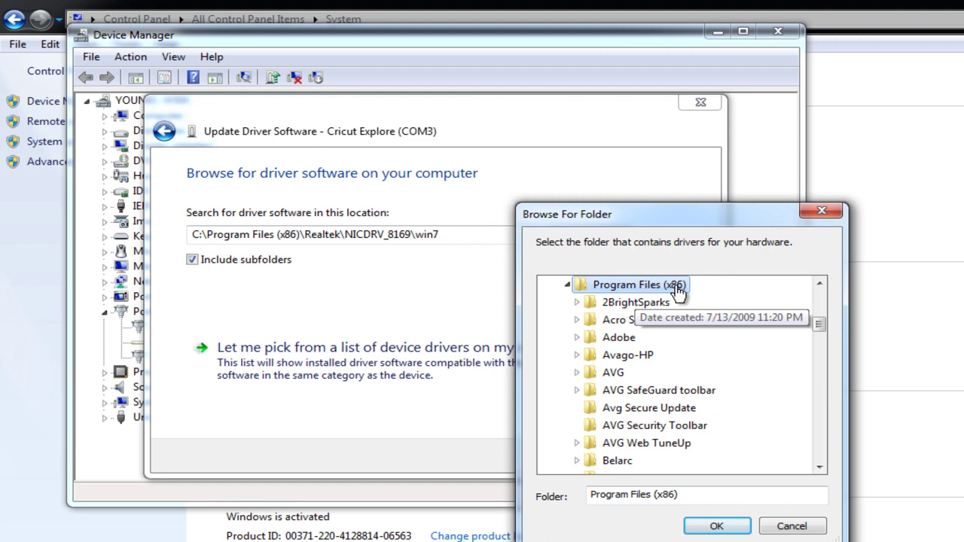
left_click(819, 447)
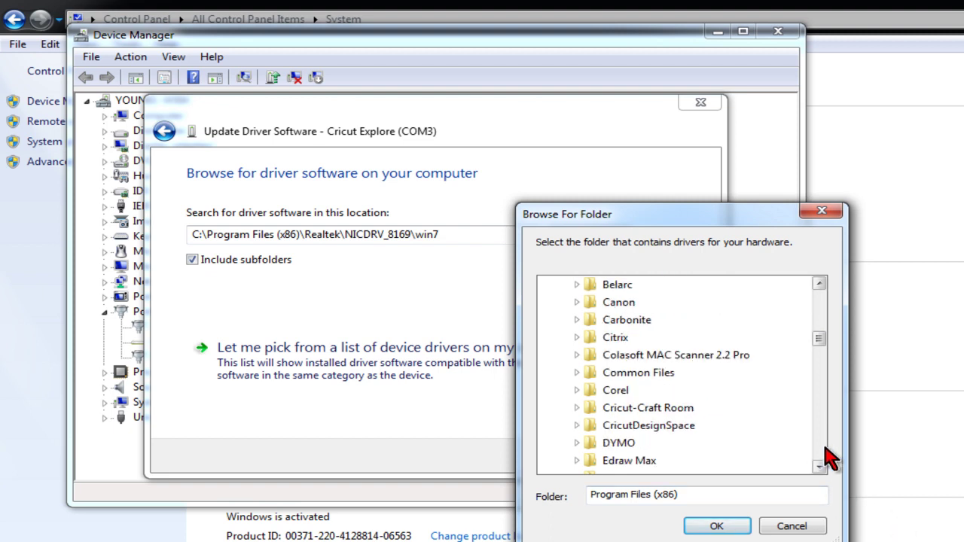
double_click(597, 428)
left_click(819, 467)
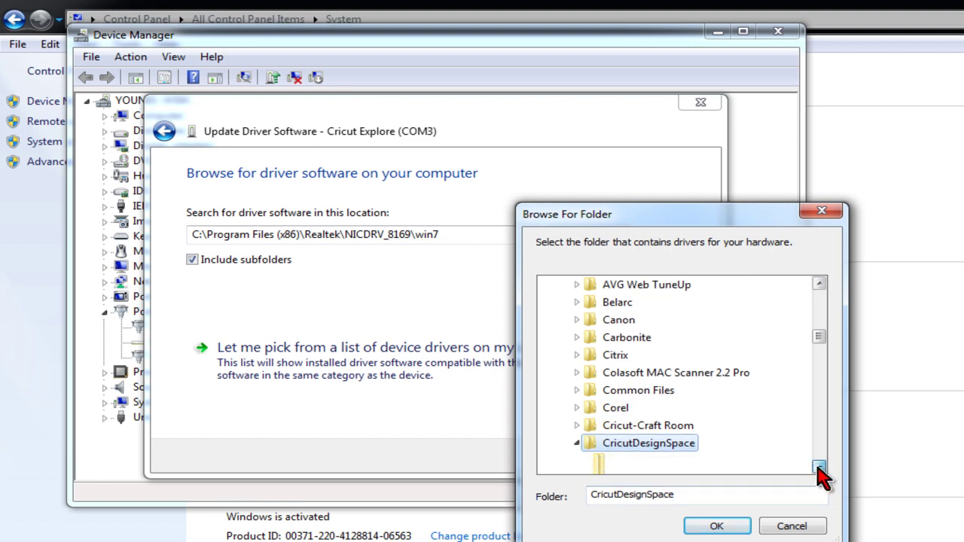
left_click(819, 467)
left_click(819, 467)
left_click(818, 467)
left_click(819, 467)
left_click(819, 467)
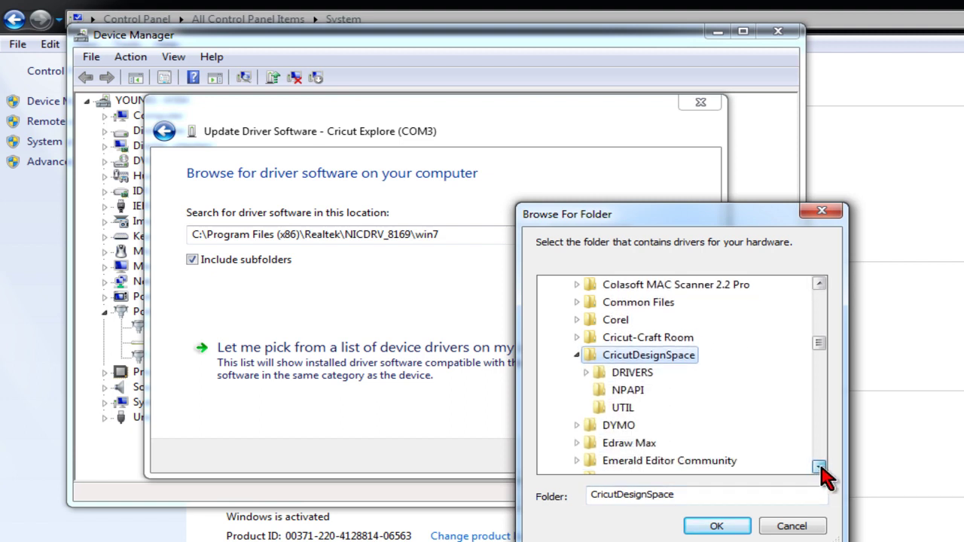
- Set the driver location to the Explore folder inside DRIVERS, run the driver update from there and close the wizard
double_click(632, 372)
left_click(818, 457)
left_click(819, 467)
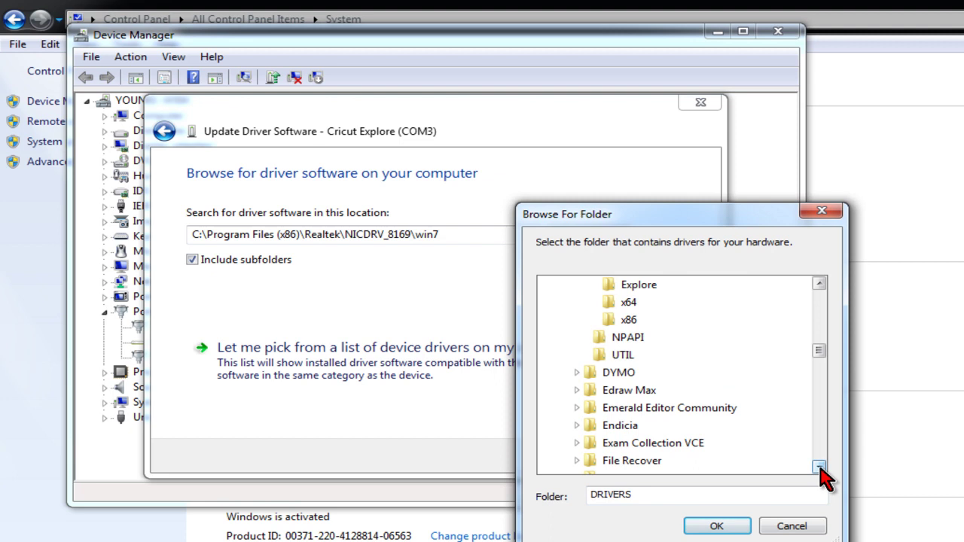
left_click(819, 283)
left_click(819, 283)
left_click(663, 323)
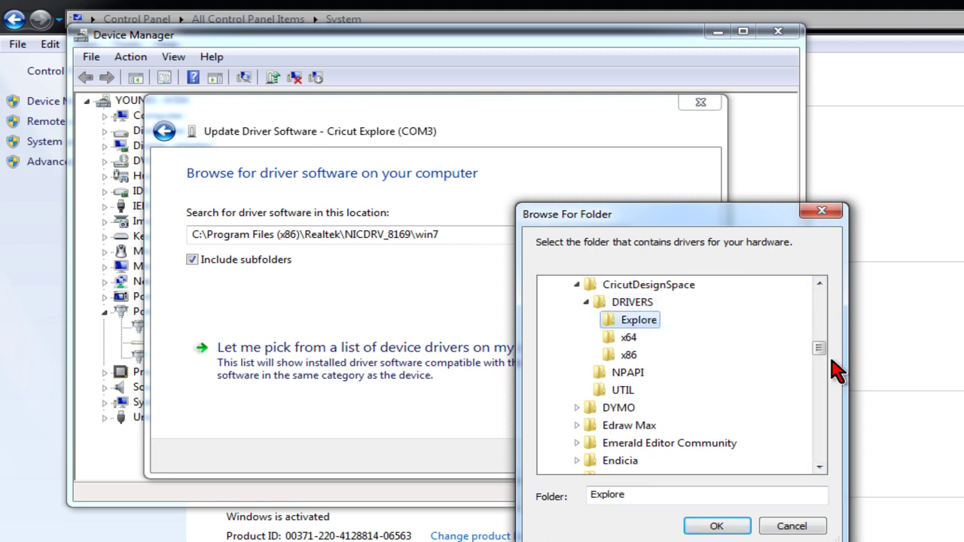
left_click(725, 528)
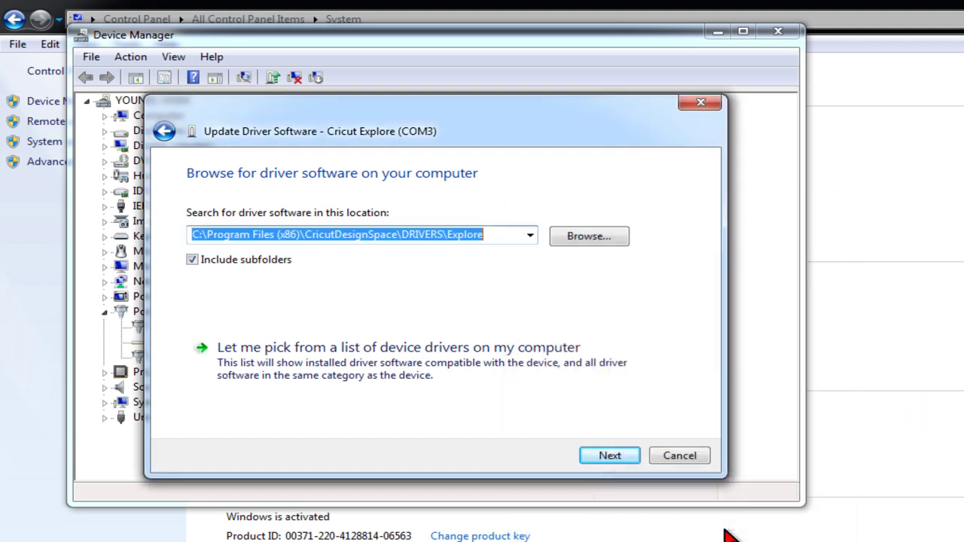
left_click(610, 458)
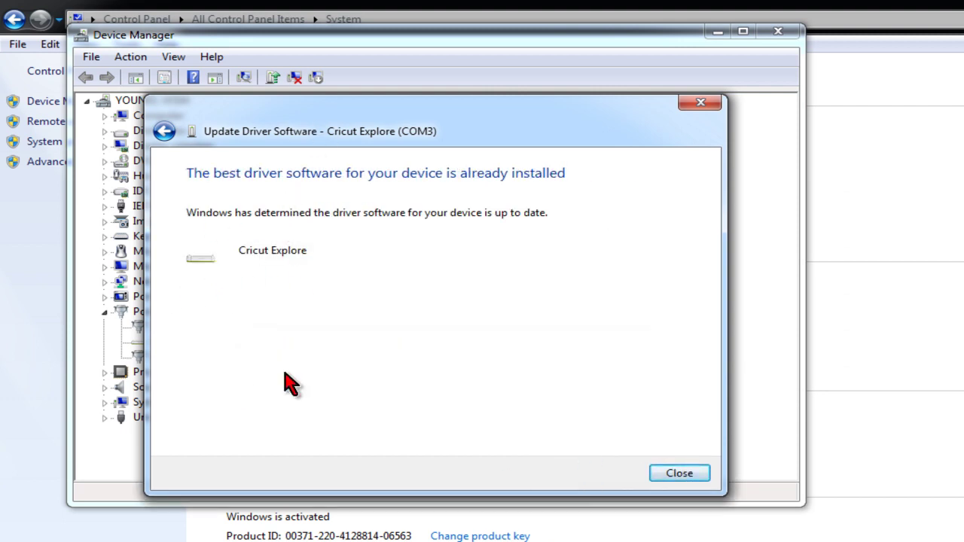
left_click(693, 475)
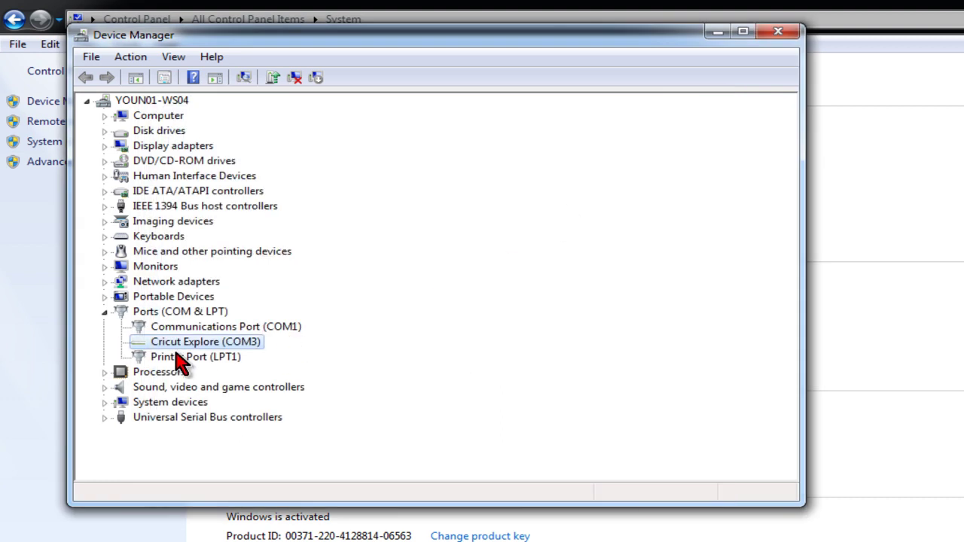